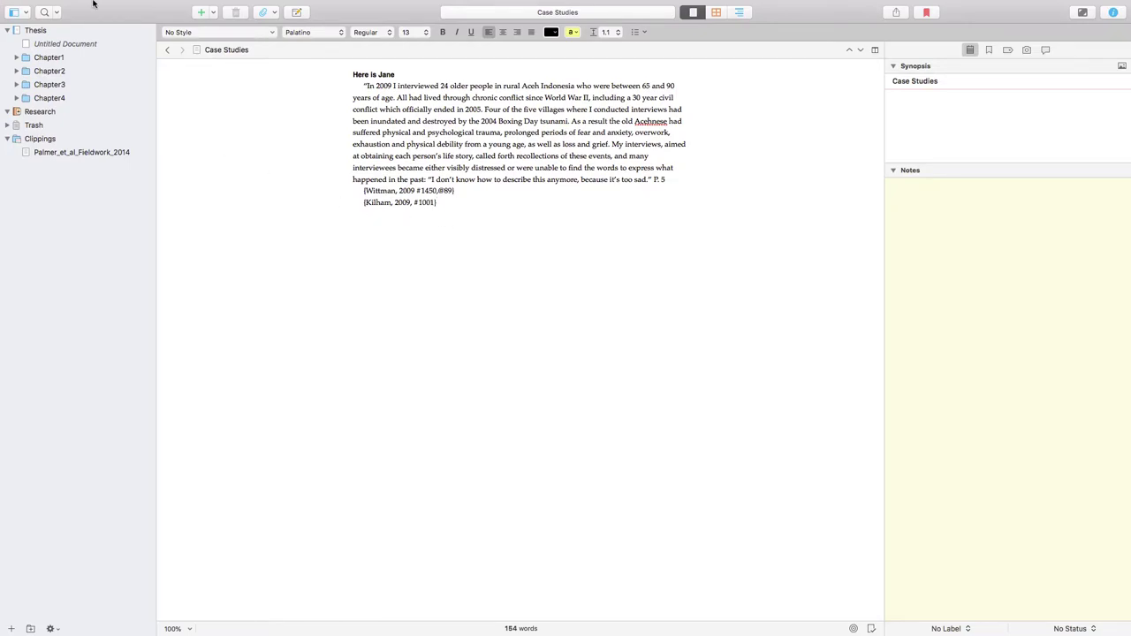
Import the Word document Chapter 1_SupervisorComments from the Desktop into the project.
mouse_move(88, 4)
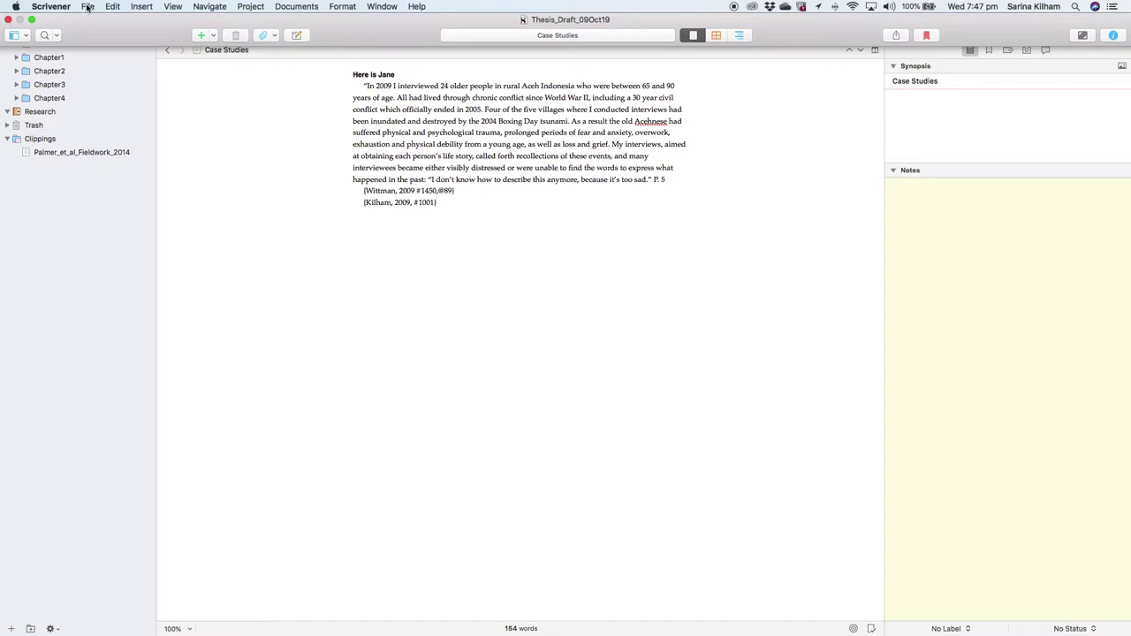
click(88, 7)
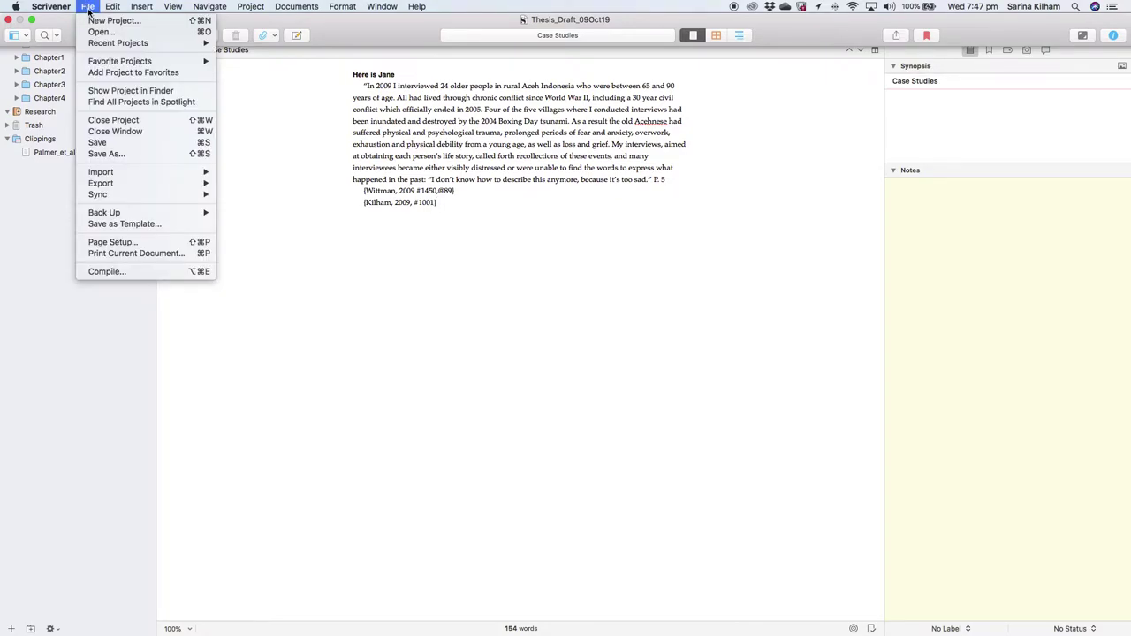
mouse_move(165, 182)
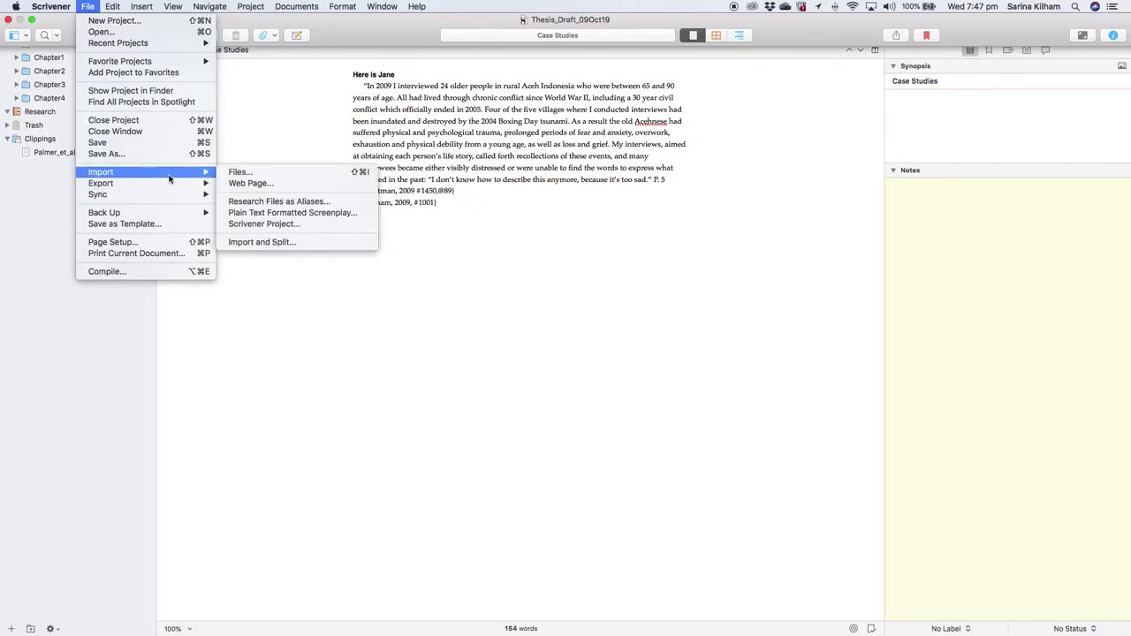
click(248, 176)
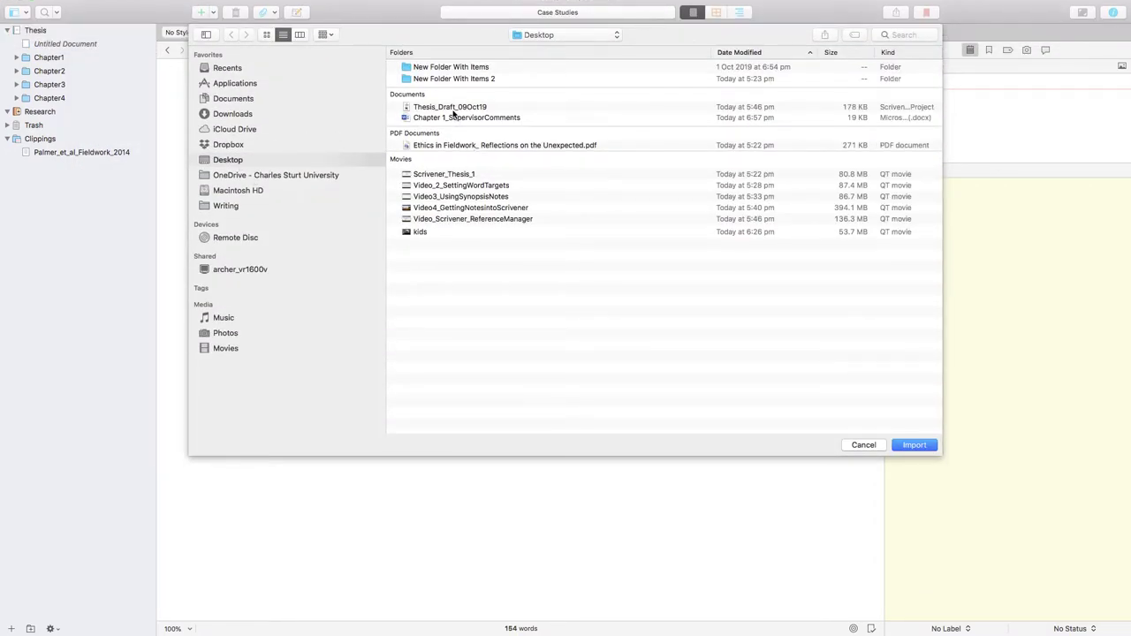
click(436, 120)
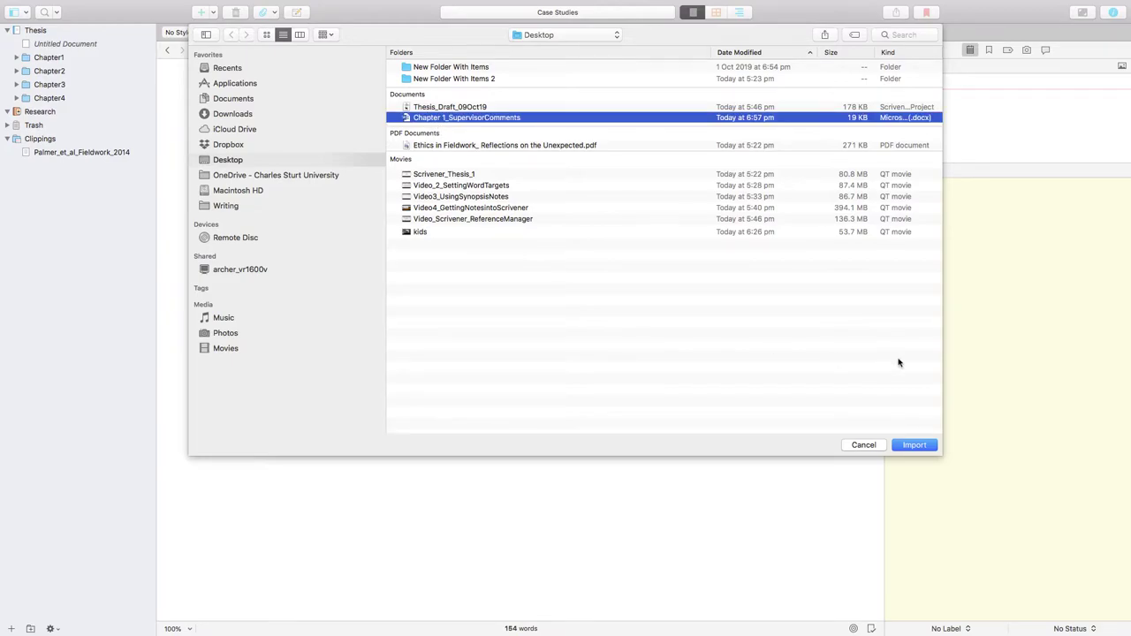
click(913, 445)
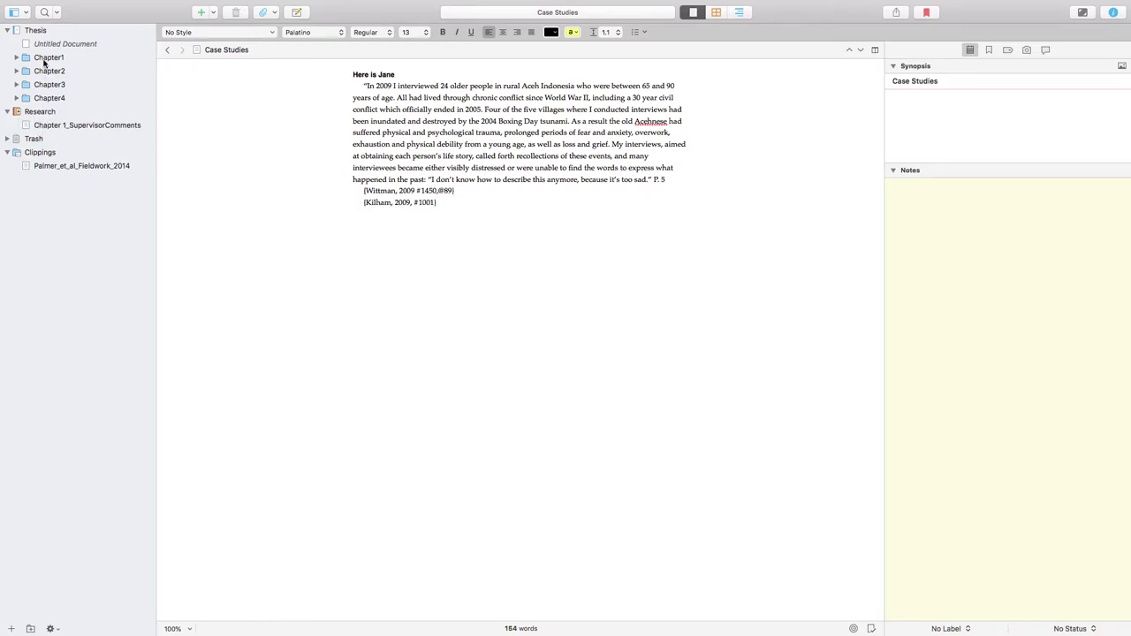
Open the imported Chapter 1_SupervisorComments document, widen the inspector and show the comments attached to its text.
click(43, 129)
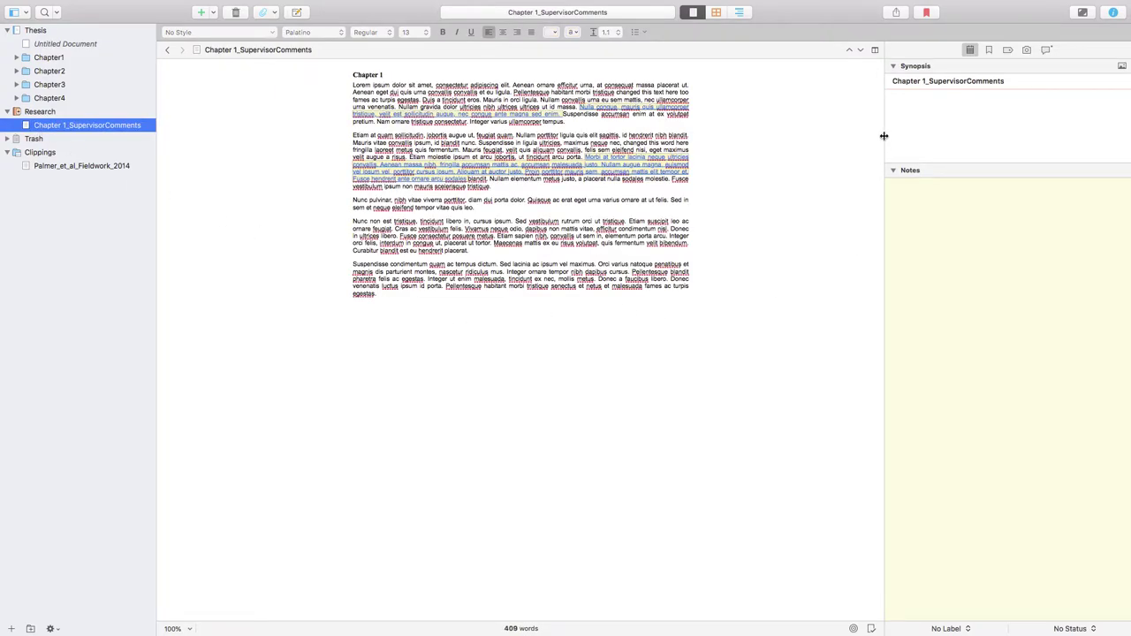
drag(884, 136, 742, 136)
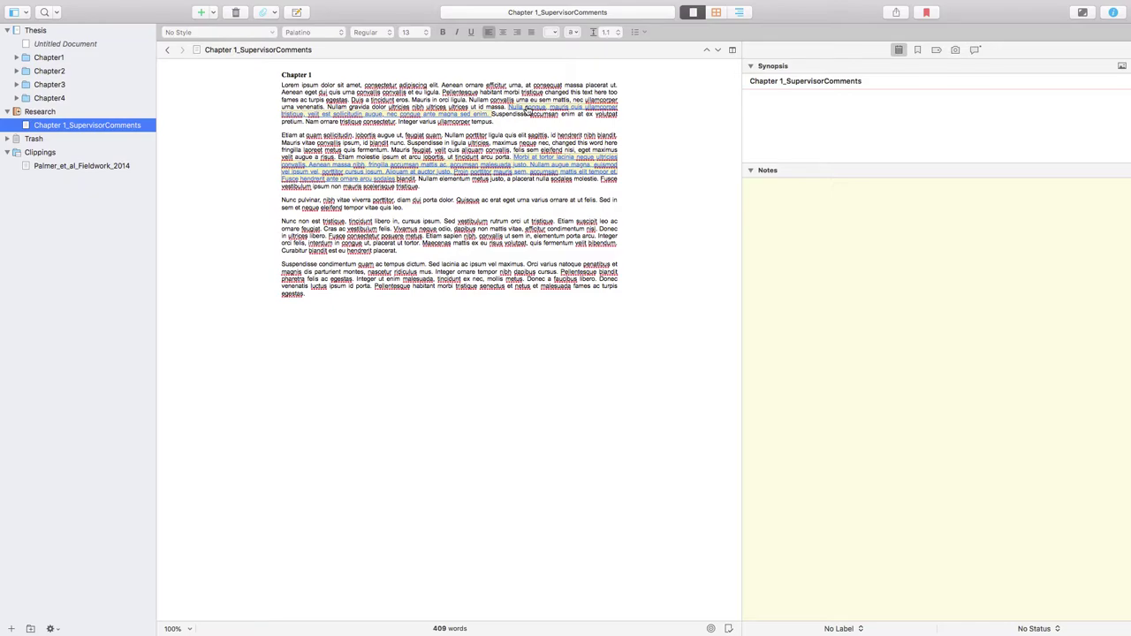
double_click(528, 107)
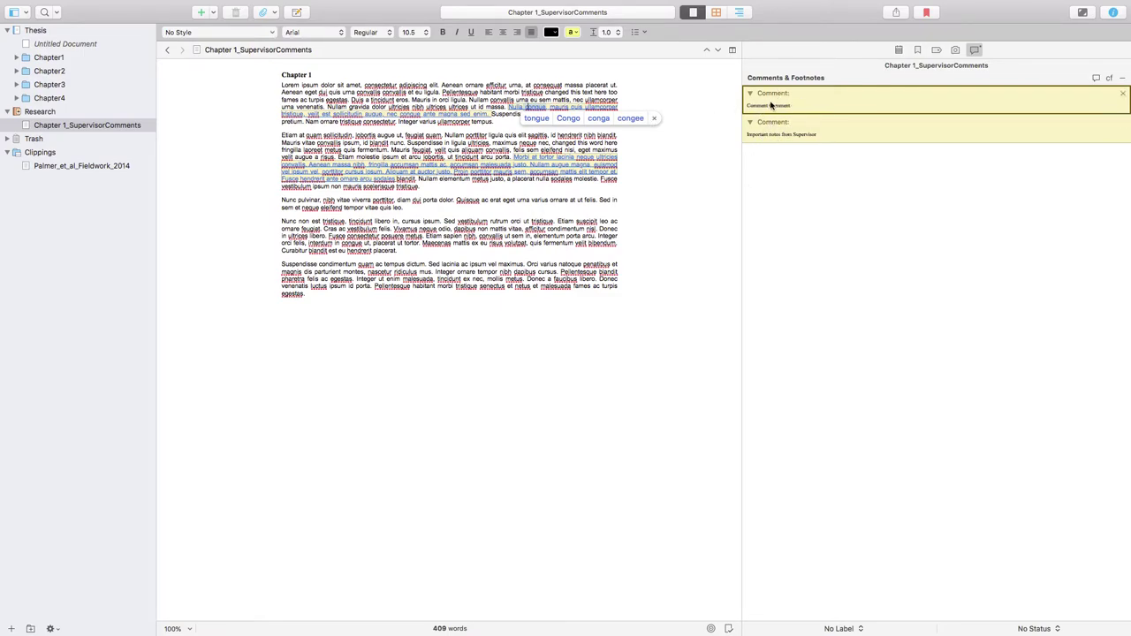
Examine the supervisor's comments together with the passages they are linked to in the document.
click(770, 133)
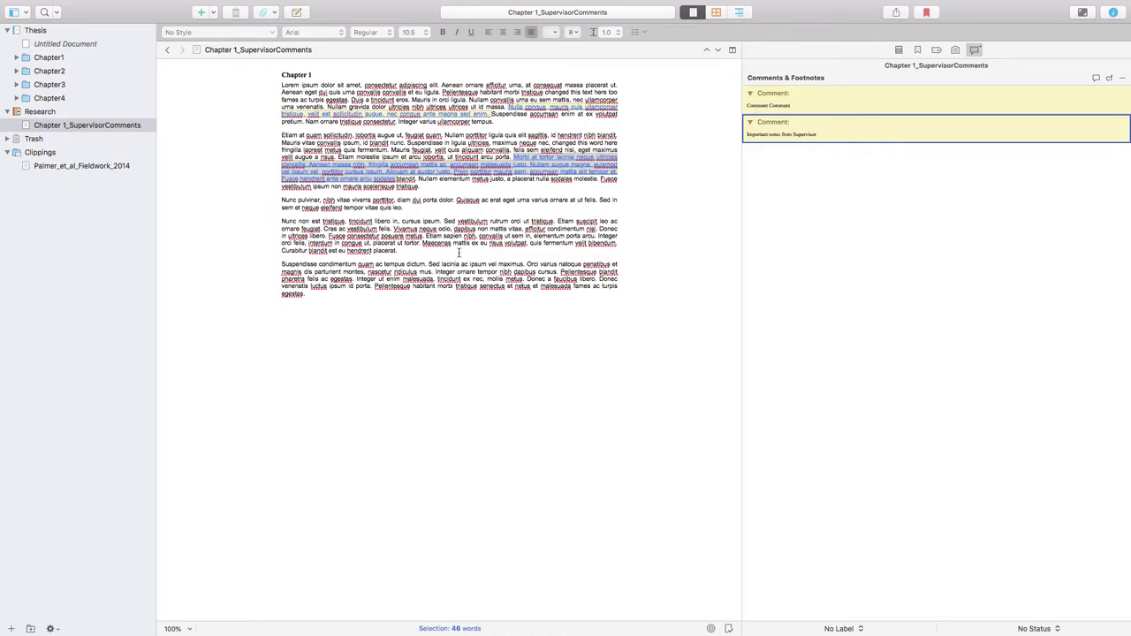
click(453, 200)
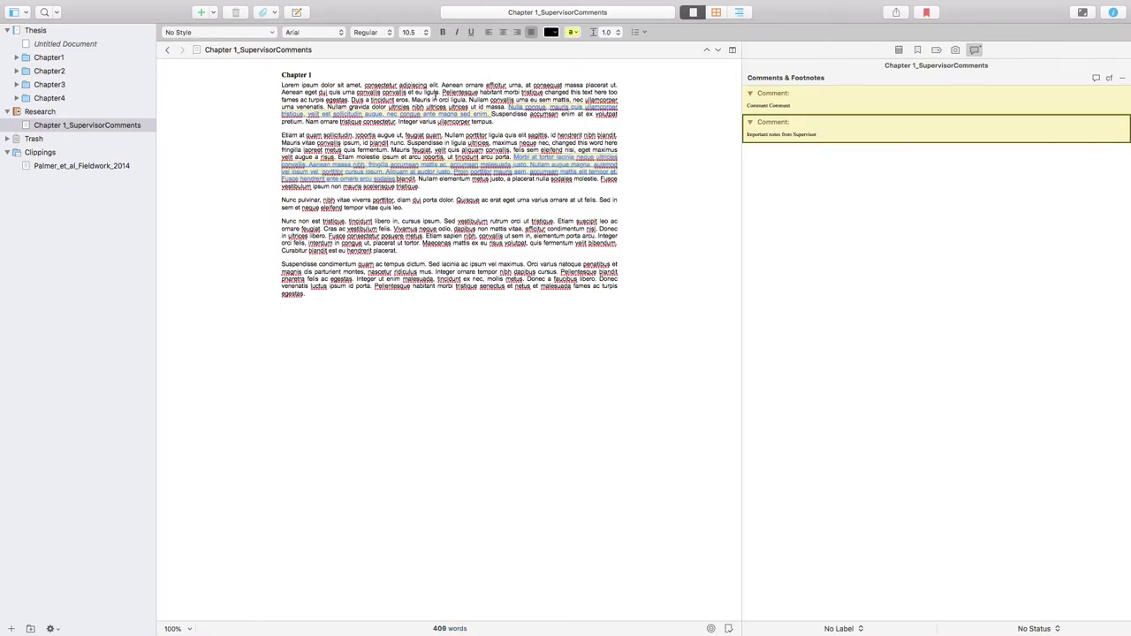
drag(442, 92, 489, 114)
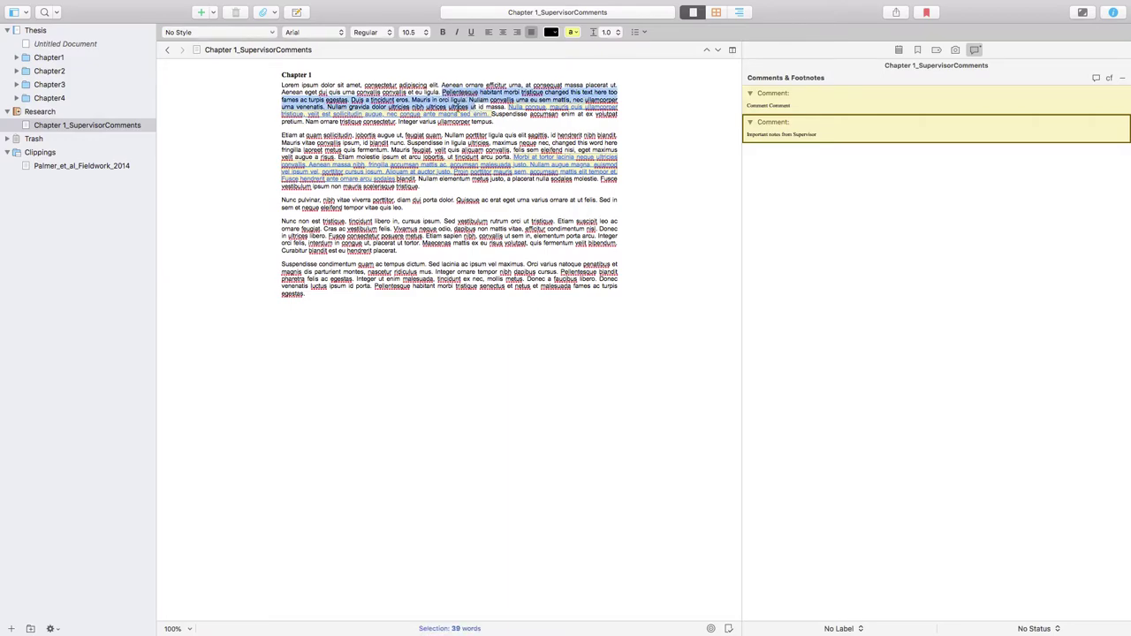
click(474, 228)
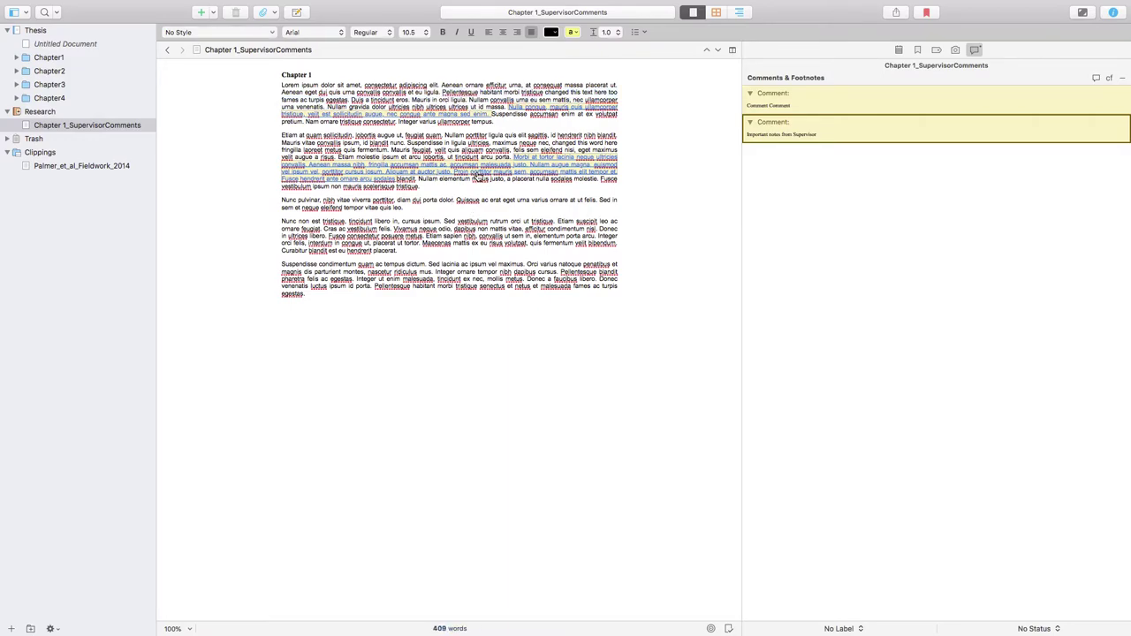
click(799, 110)
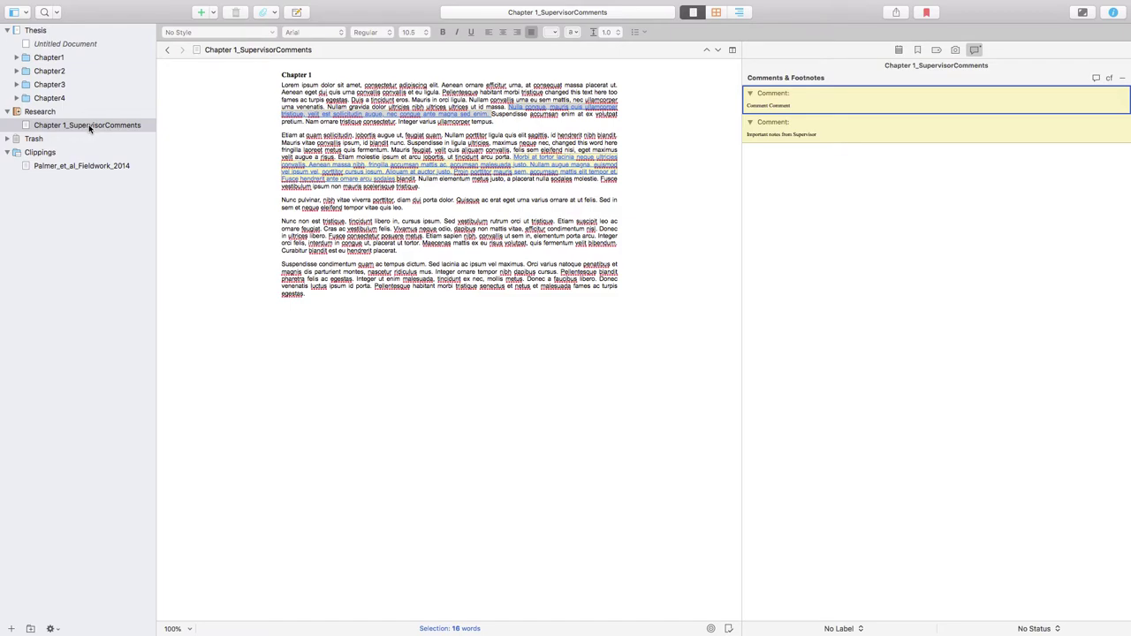
Split the editor side by side and show the combined Chapter1 text next to the supervisor comments document.
mouse_move(873, 117)
click(733, 51)
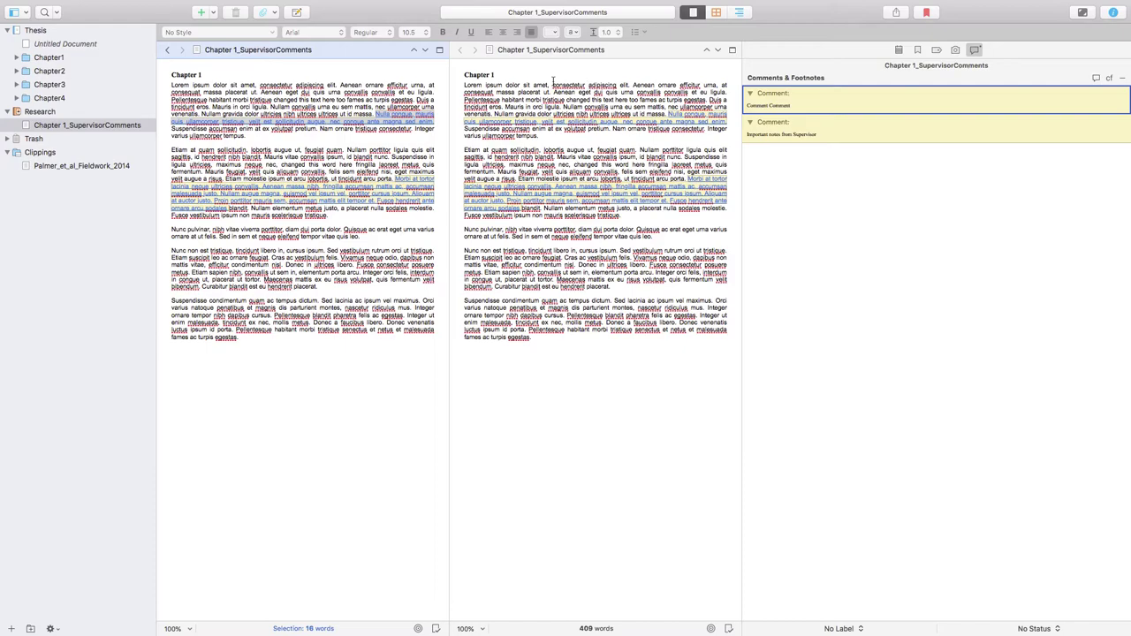
click(539, 50)
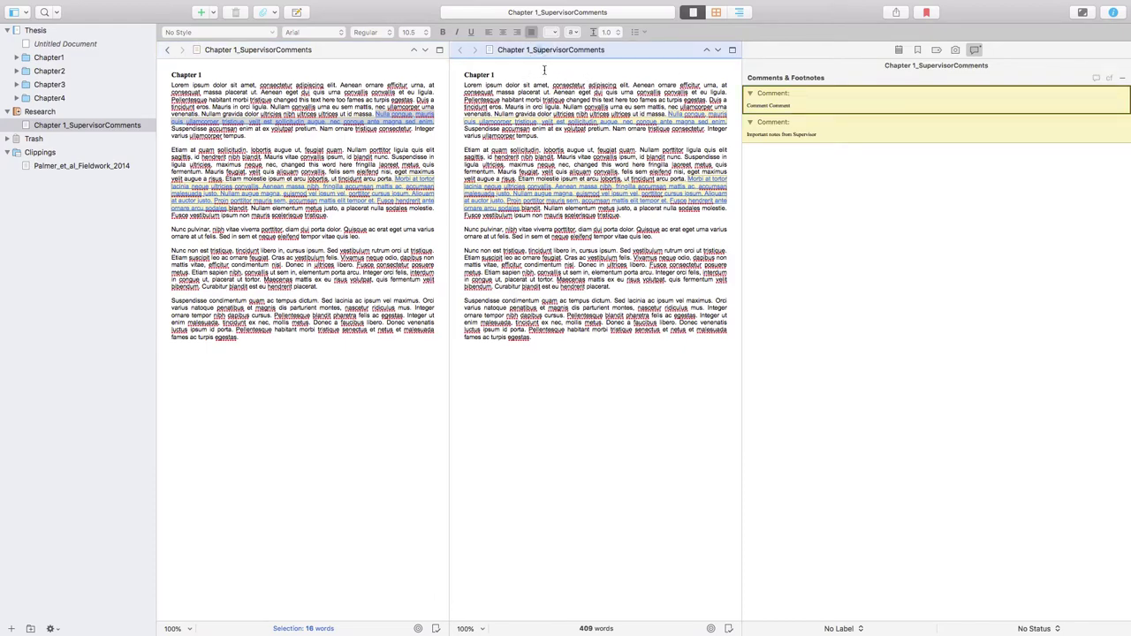
click(243, 53)
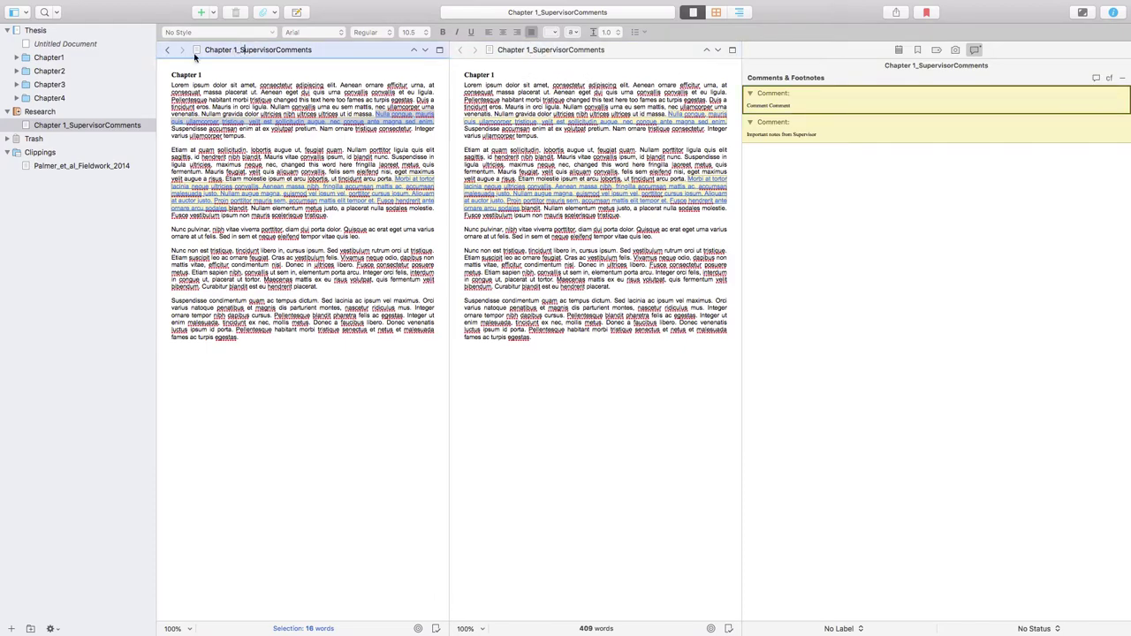
click(84, 58)
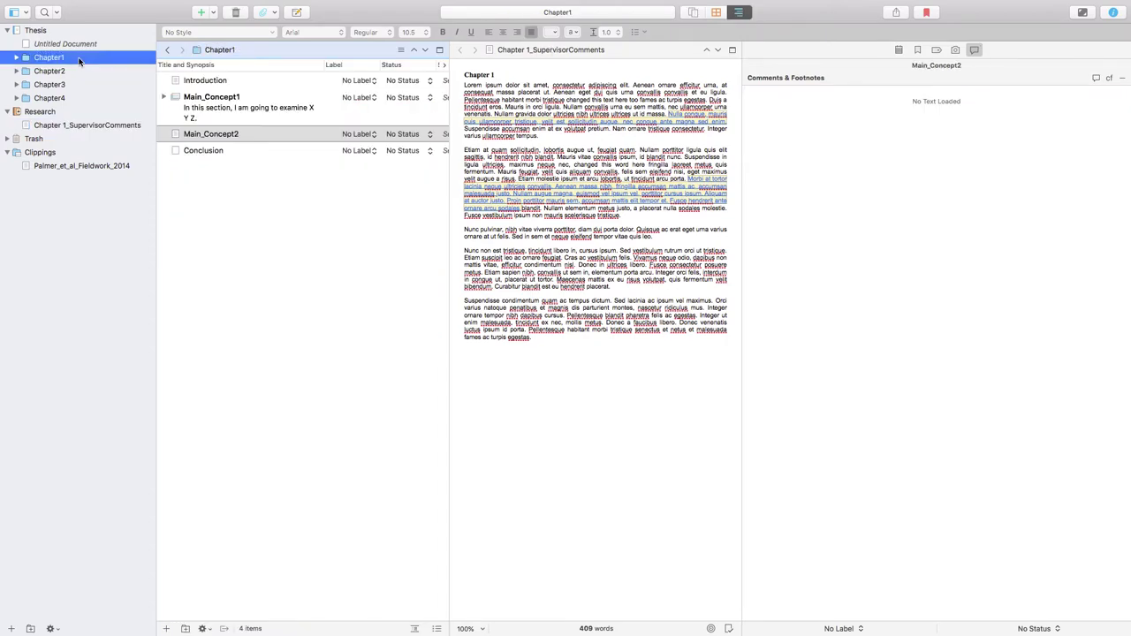
click(693, 12)
scroll(263, 156, up, 2)
scroll(262, 156, up, 10)
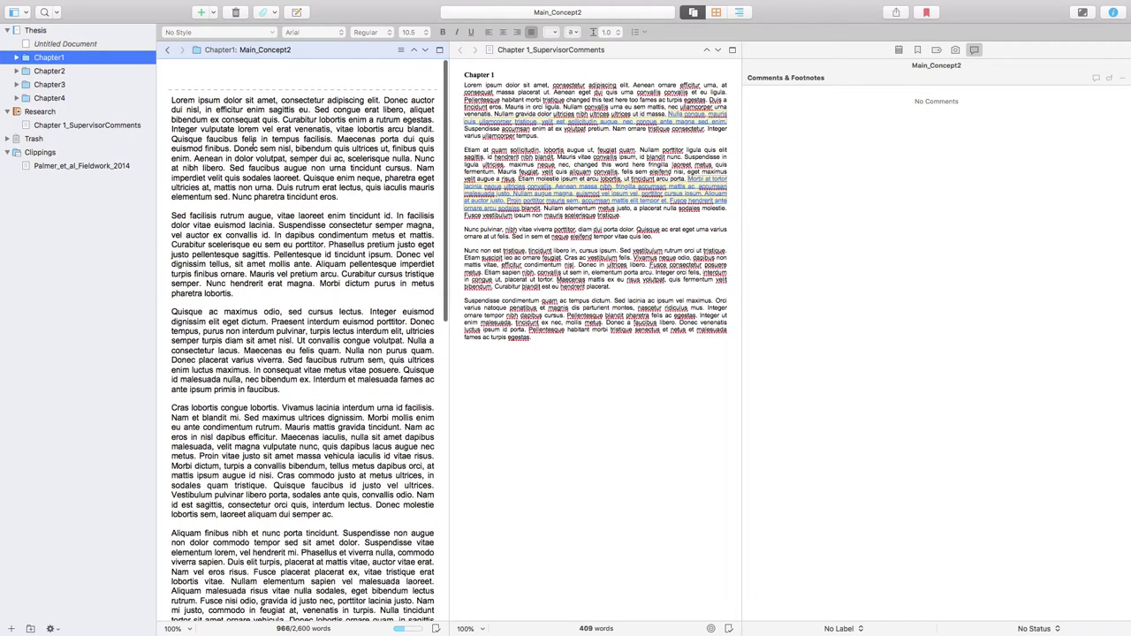
Compare the opening paragraphs of Chapter1 with the commented version, and widen the Chapter1 editor pane.
triple_click(222, 111)
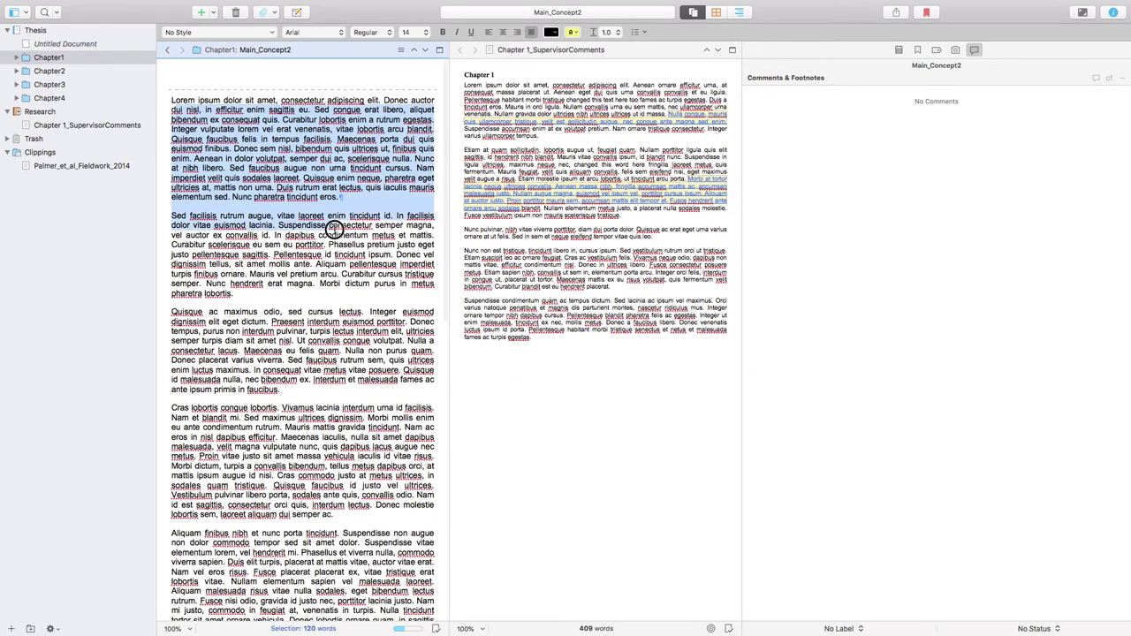
click(462, 127)
drag(466, 85, 539, 136)
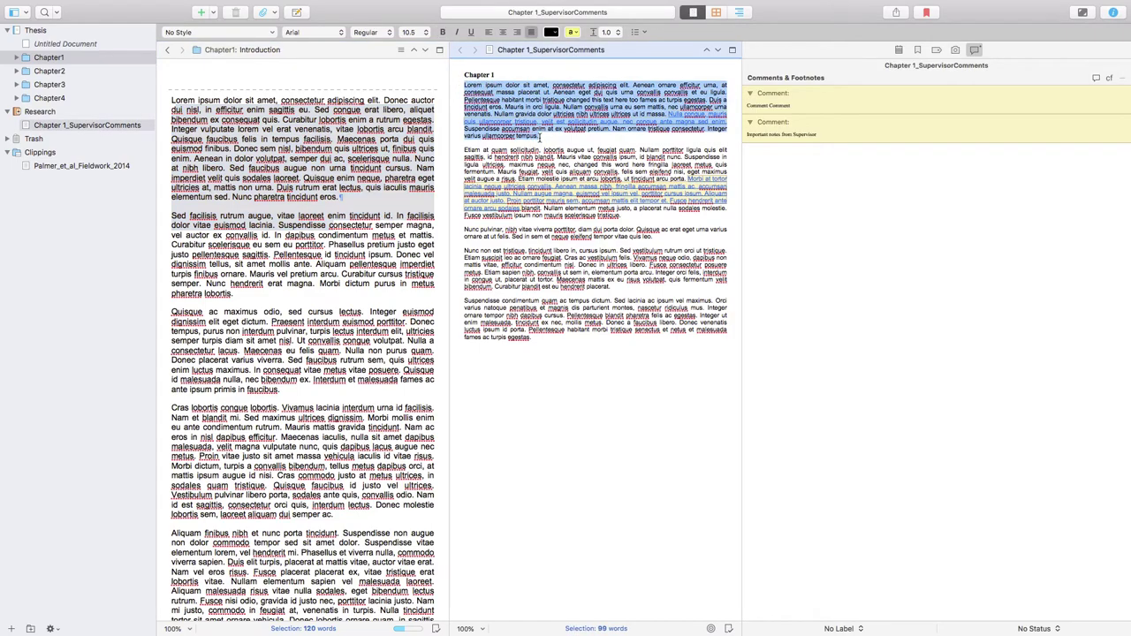
click(366, 207)
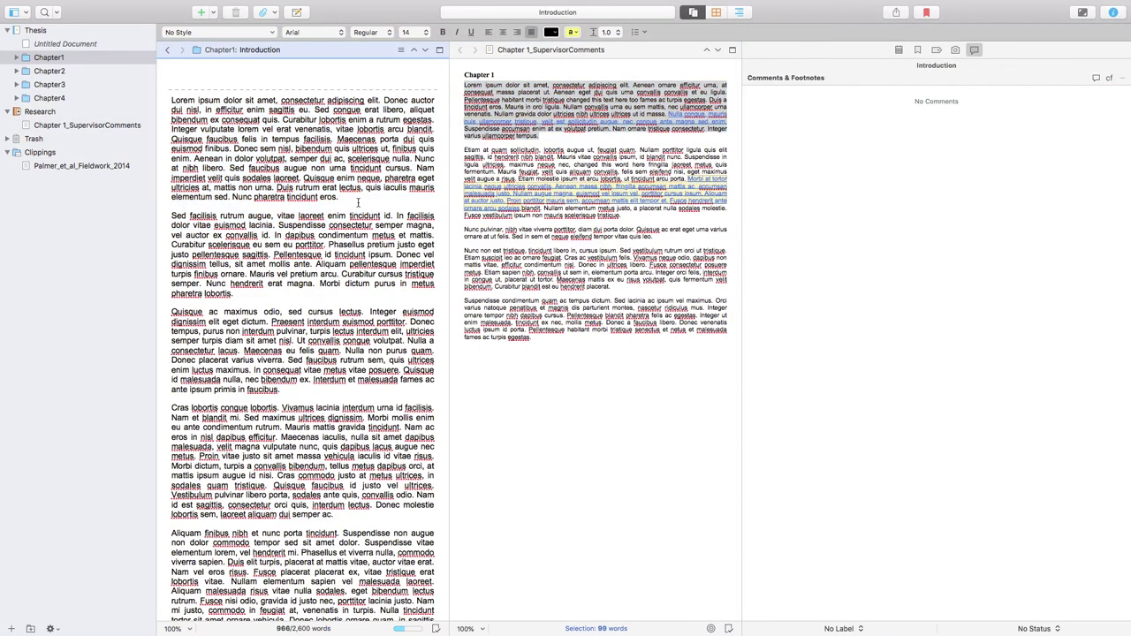
click(352, 201)
click(468, 132)
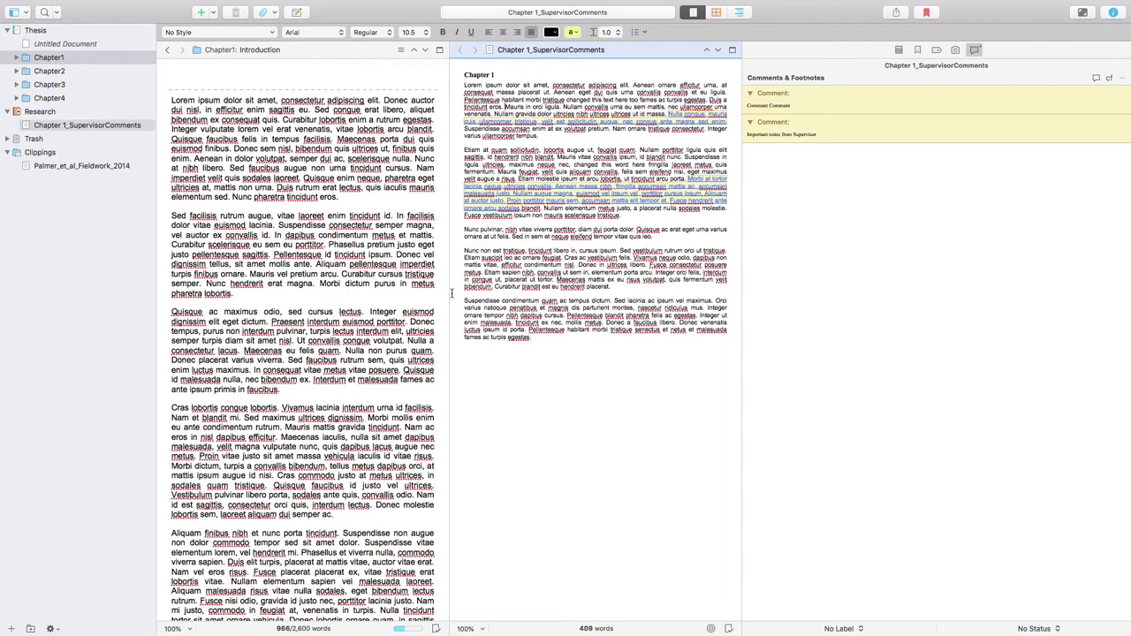
drag(449, 294, 502, 297)
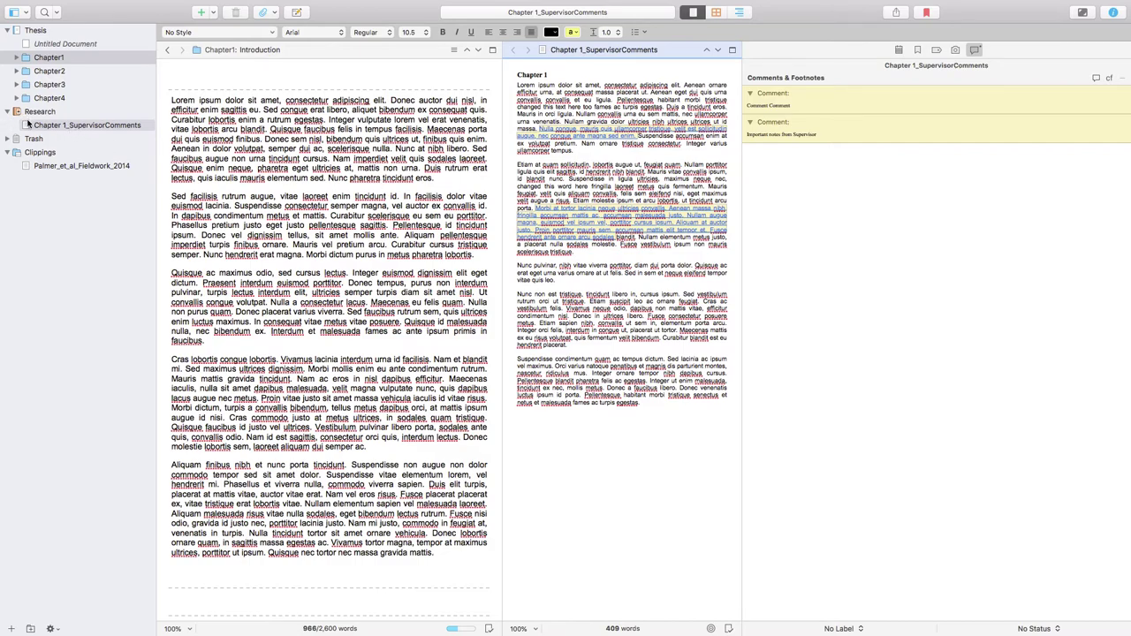
Create a folder named Supervisor Comments under Research and move the Chapter 1_SupervisorComments document into it.
click(55, 126)
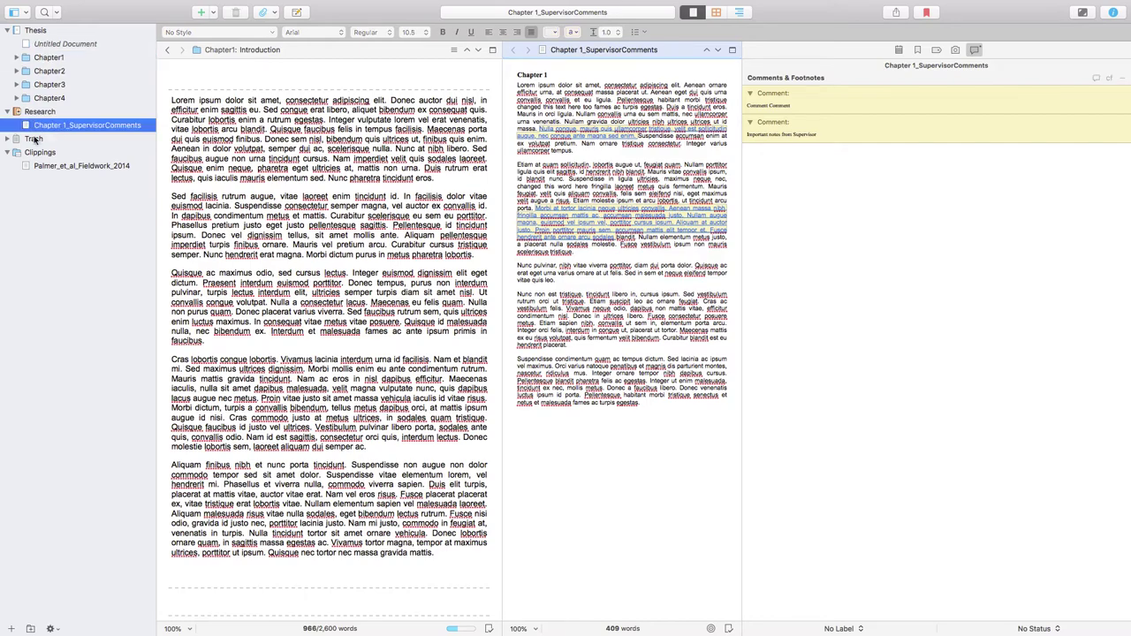
click(30, 628)
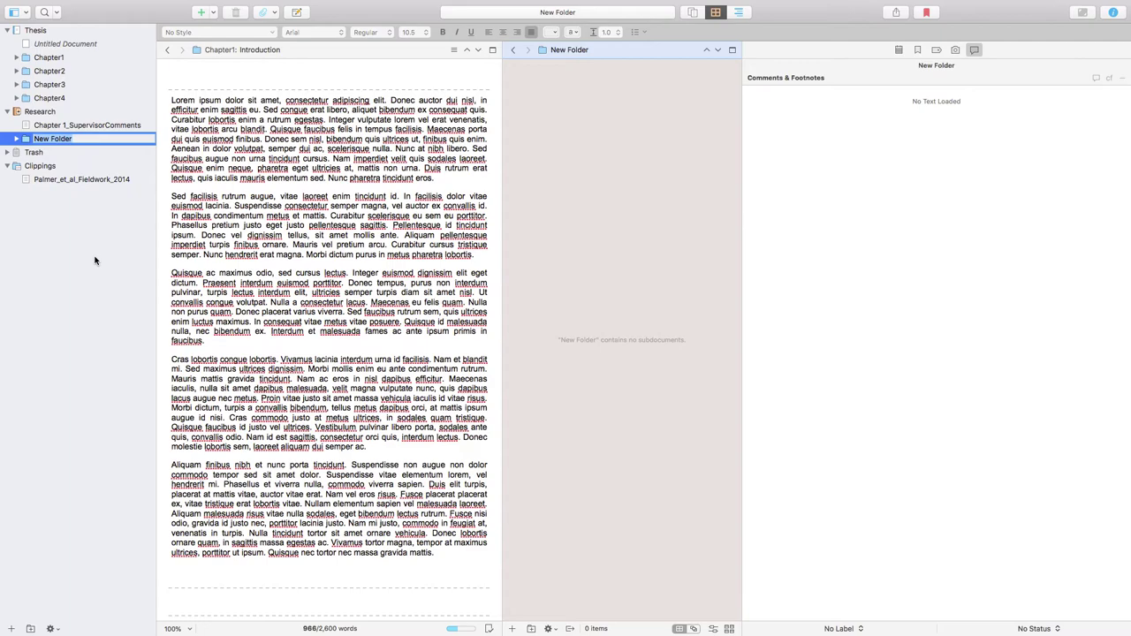
text(Supervisor Comments)
key(Return)
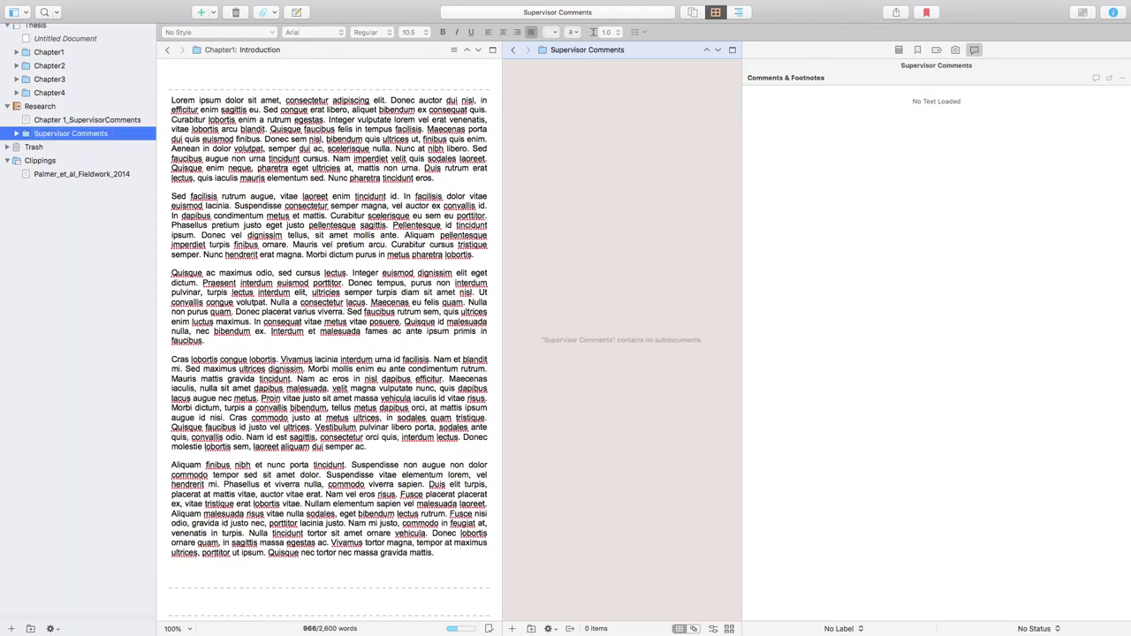
drag(44, 125, 44, 139)
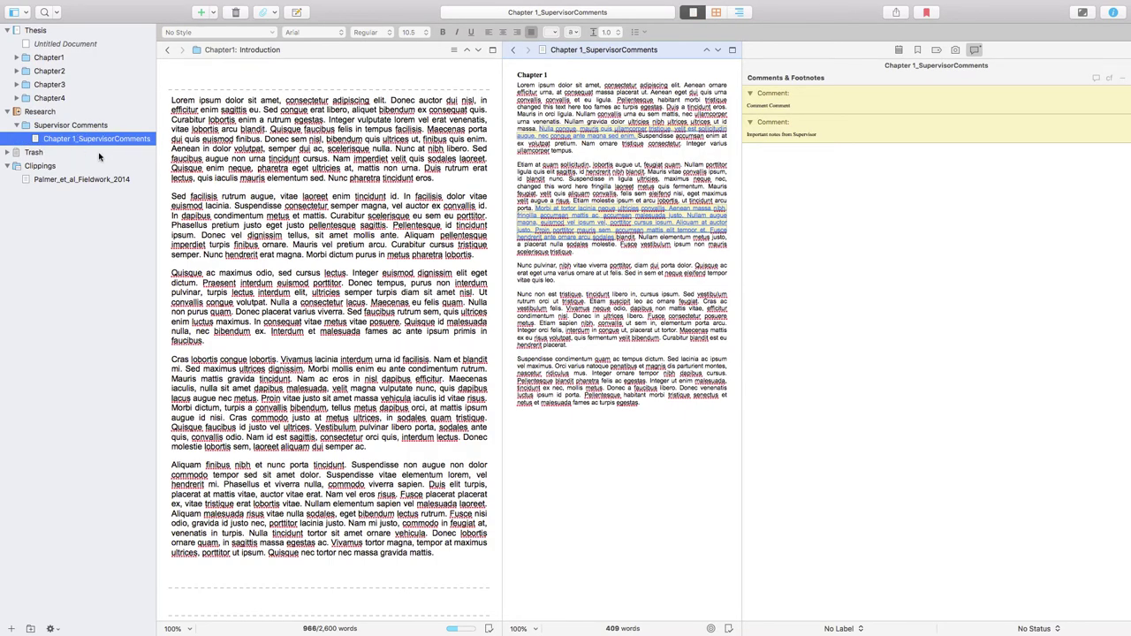
Show the Chapter1 folder's sections in the second editor pane.
click(63, 58)
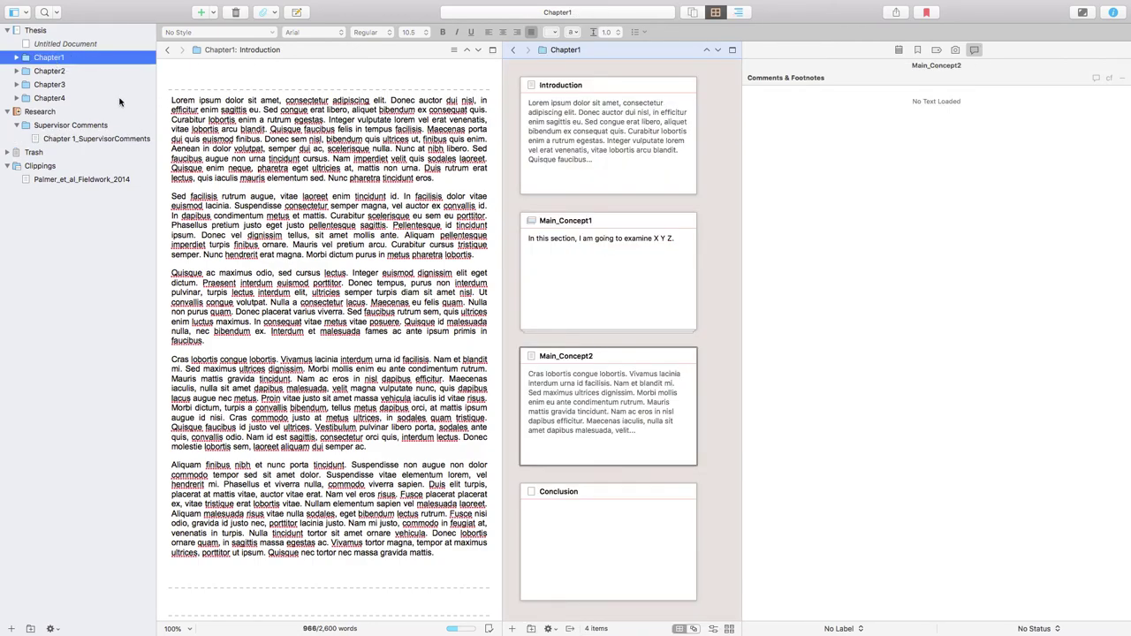